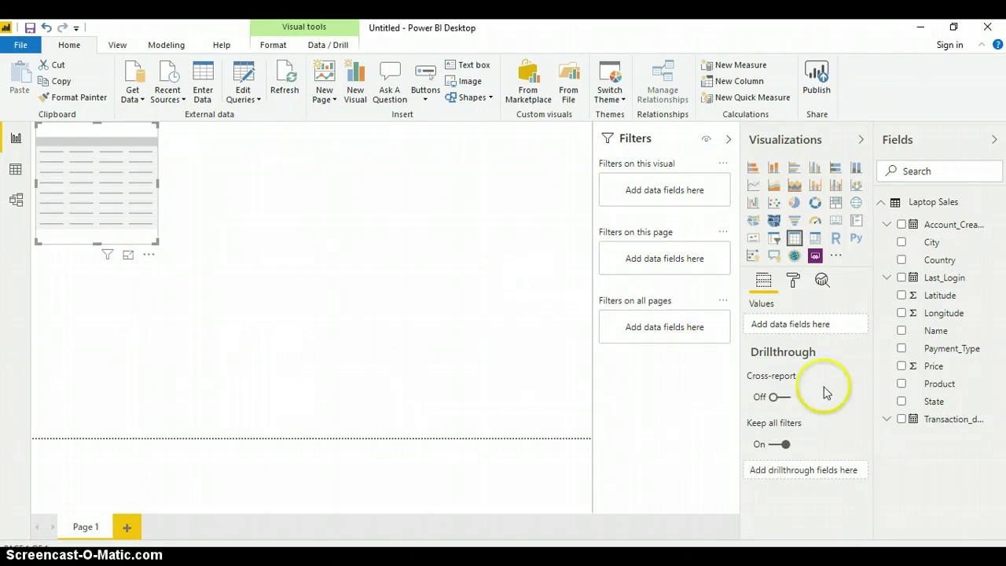
Fill the empty table visual with the Product and Price fields and open it in focus mode.
click(901, 383)
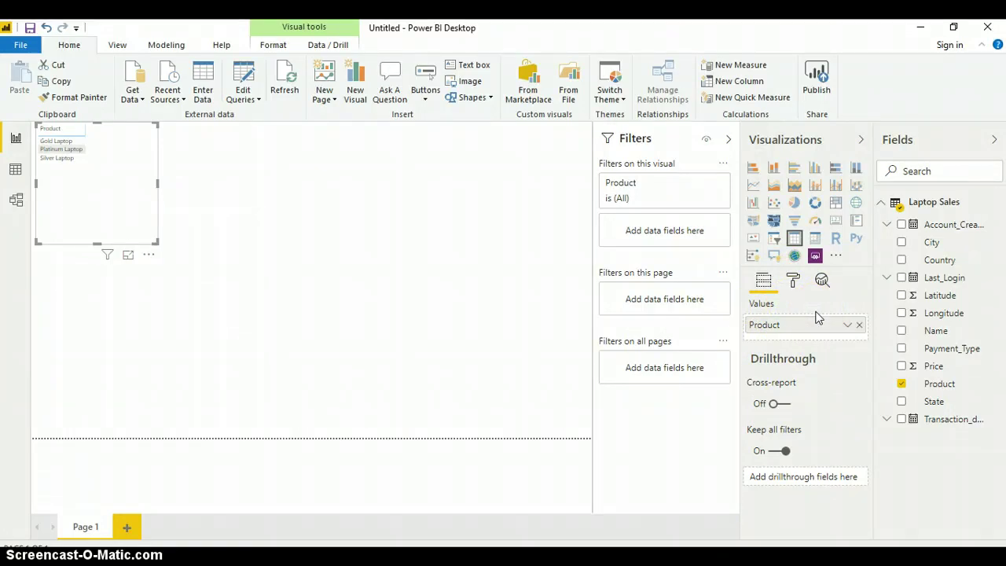
click(901, 367)
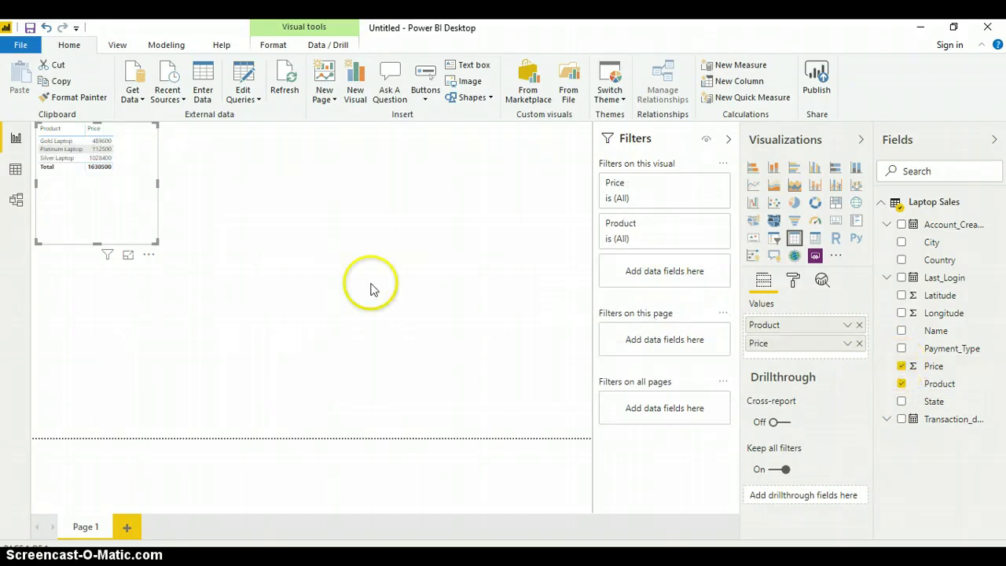
click(60, 153)
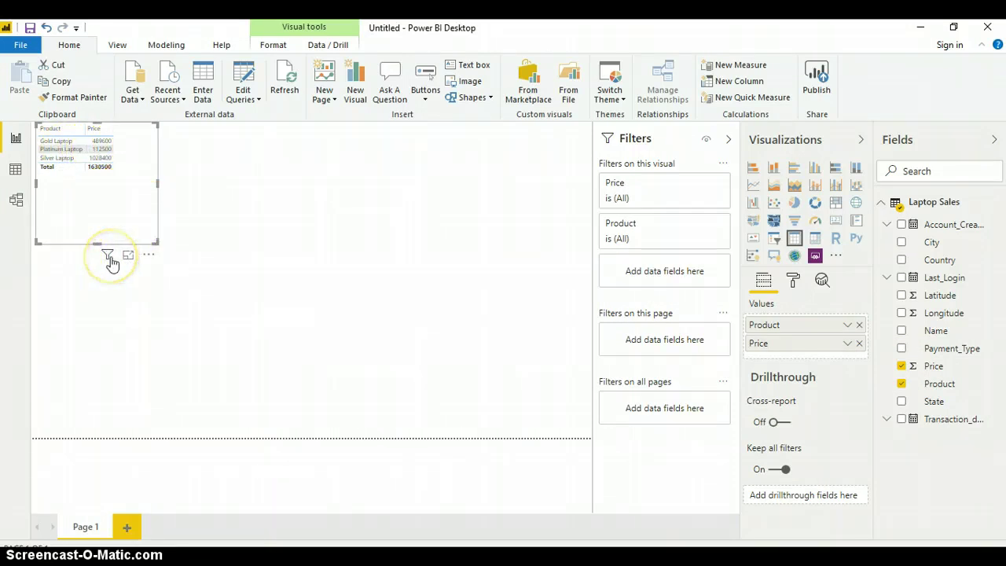
mouse_move(110, 262)
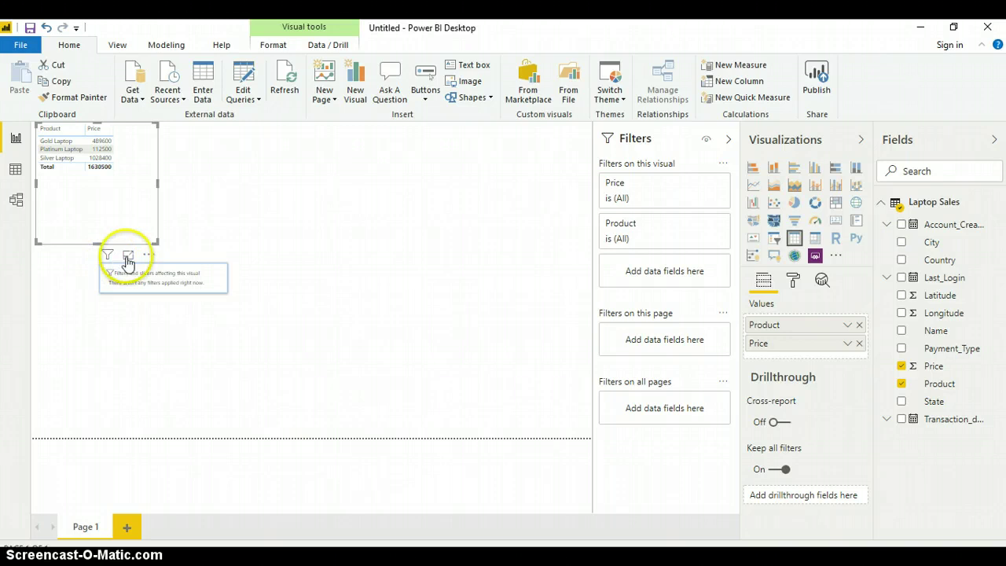
click(128, 257)
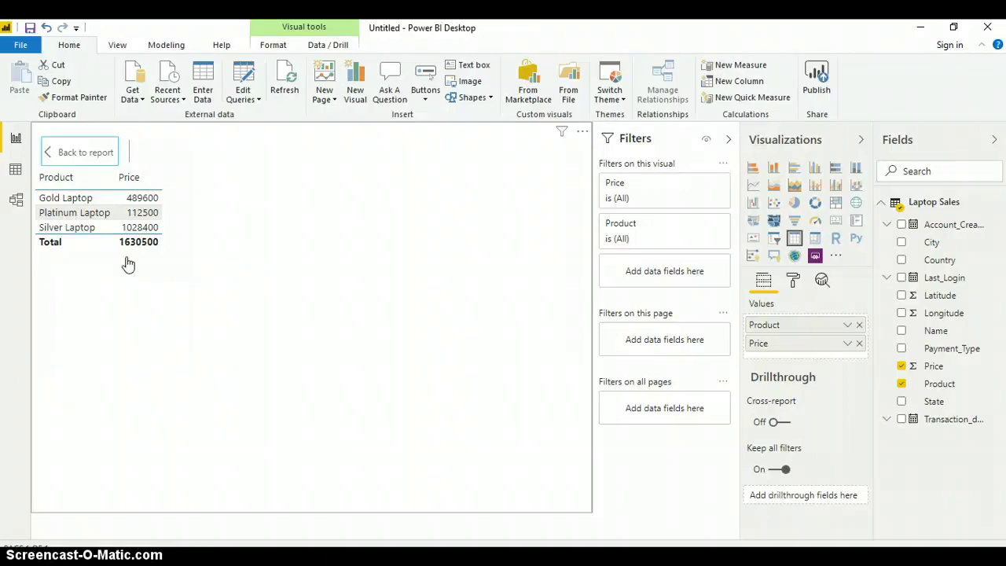
click(134, 233)
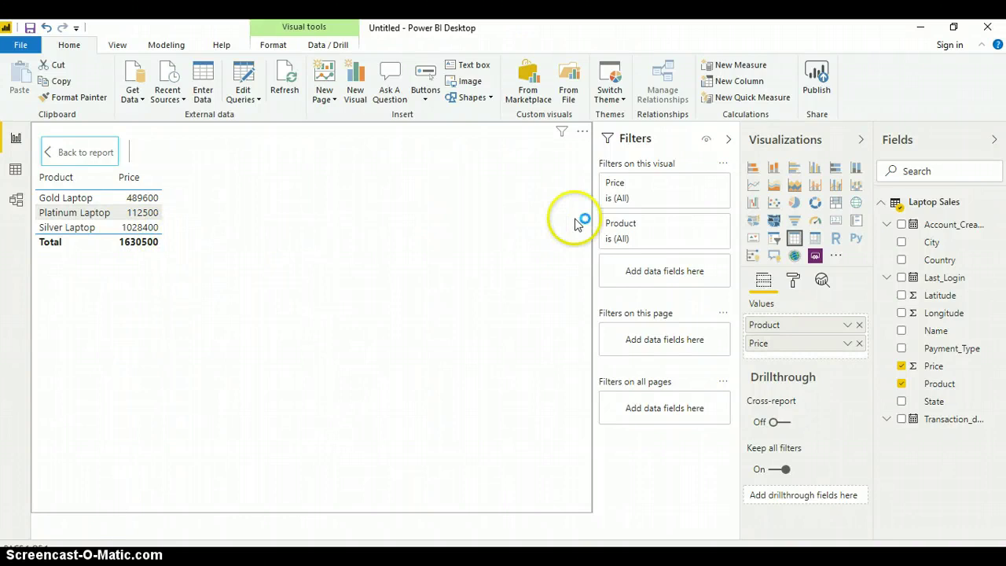
Convert the Product and Price table to a stacked column chart and place it at the lower left of the report page.
click(774, 169)
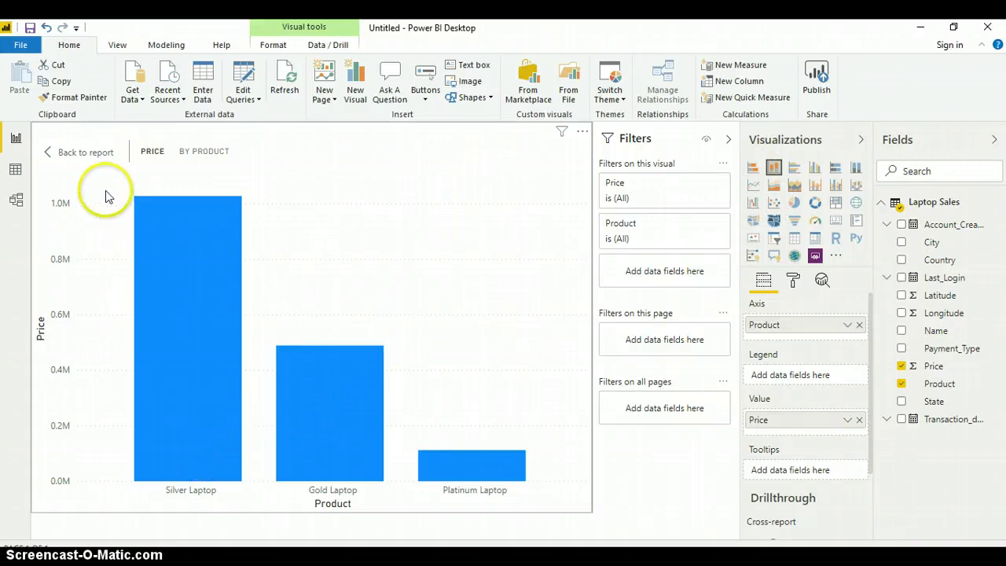
mouse_move(171, 319)
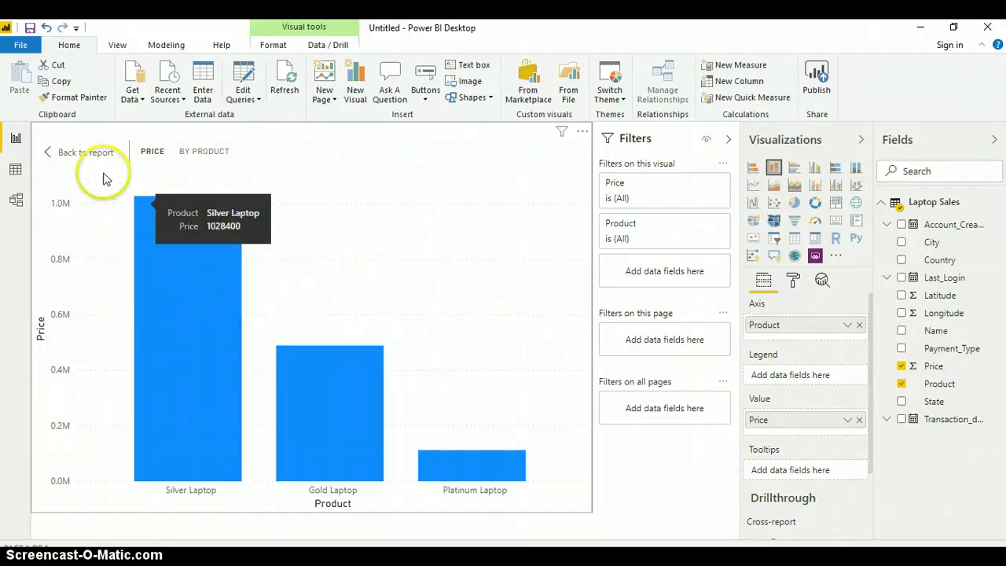
click(88, 153)
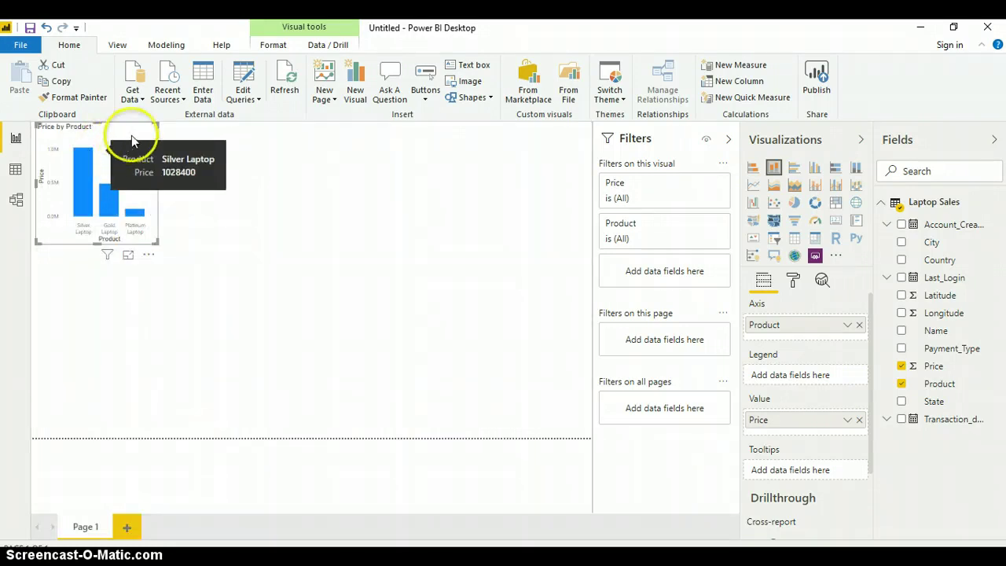
drag(149, 129, 148, 315)
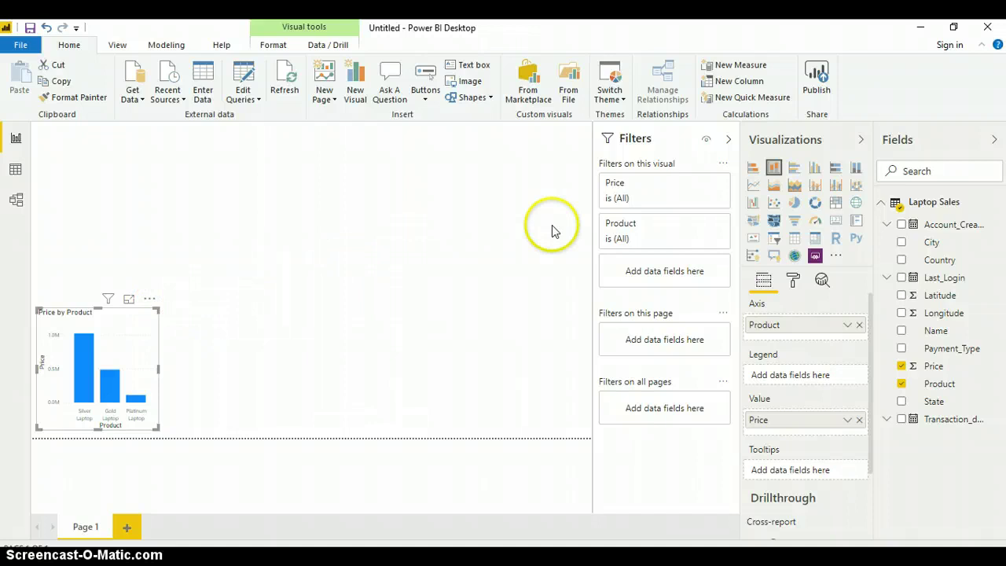
click(392, 277)
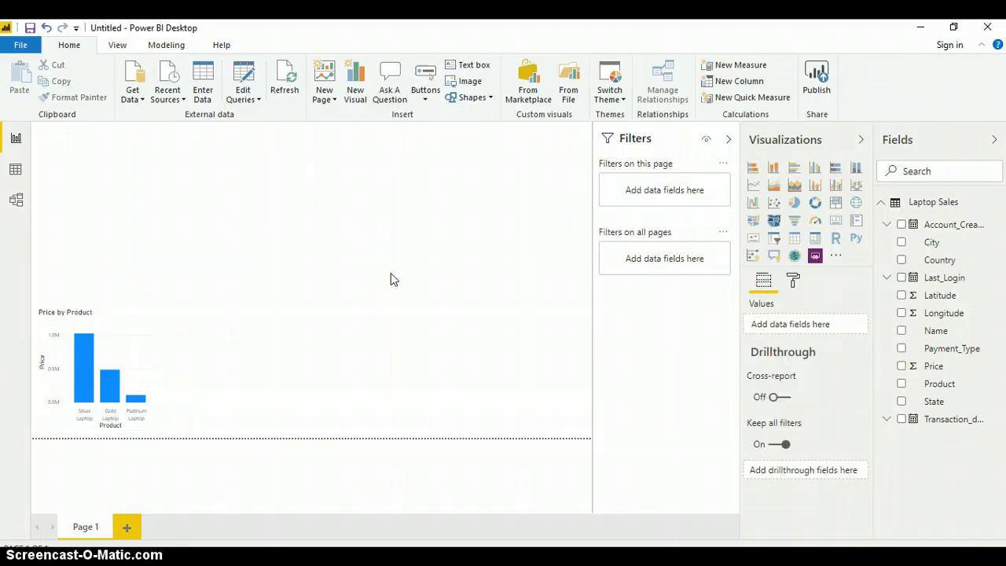
Add a new table visual with the Country and Product fields and open it in focus mode.
click(795, 238)
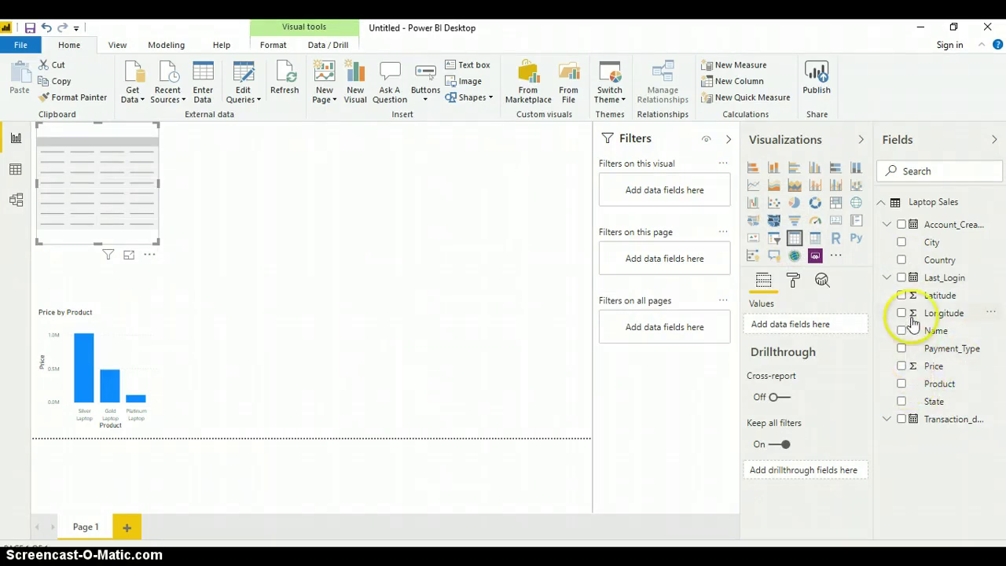
click(902, 260)
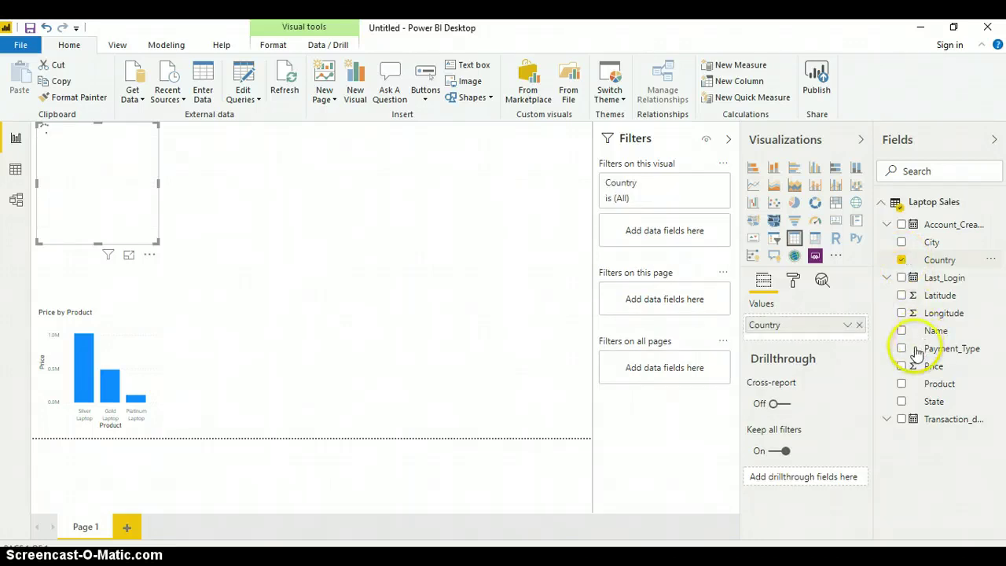
click(901, 384)
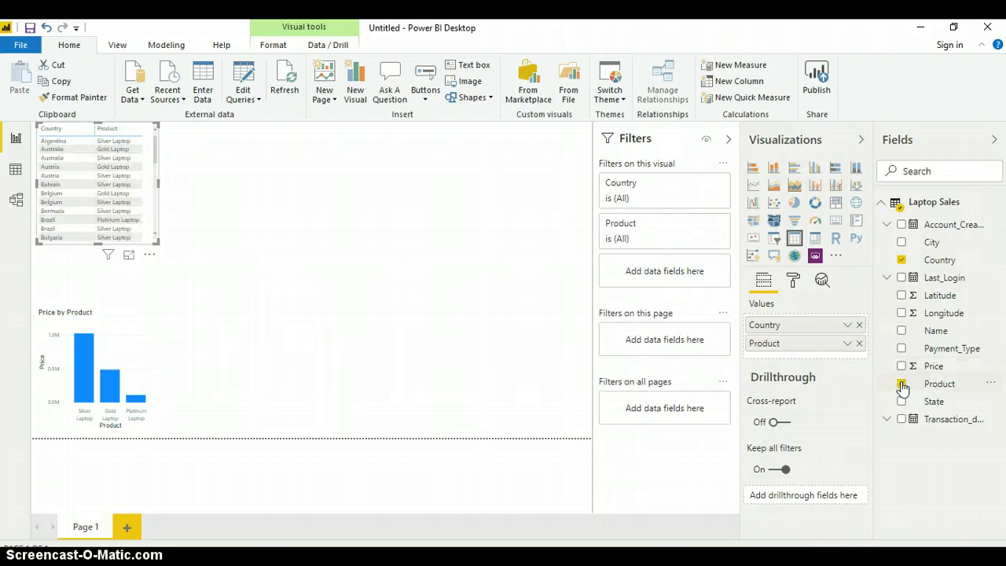
click(129, 261)
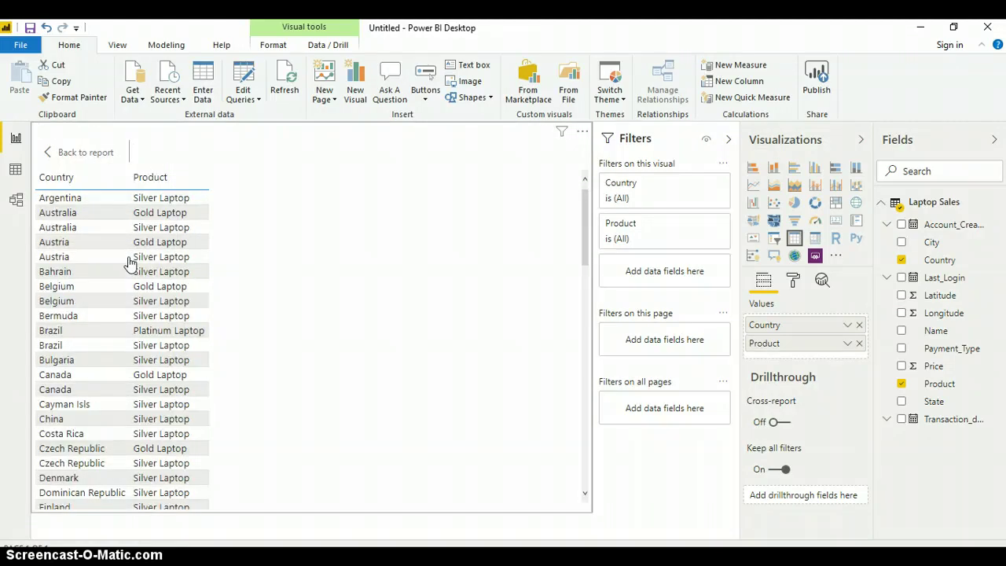
click(162, 258)
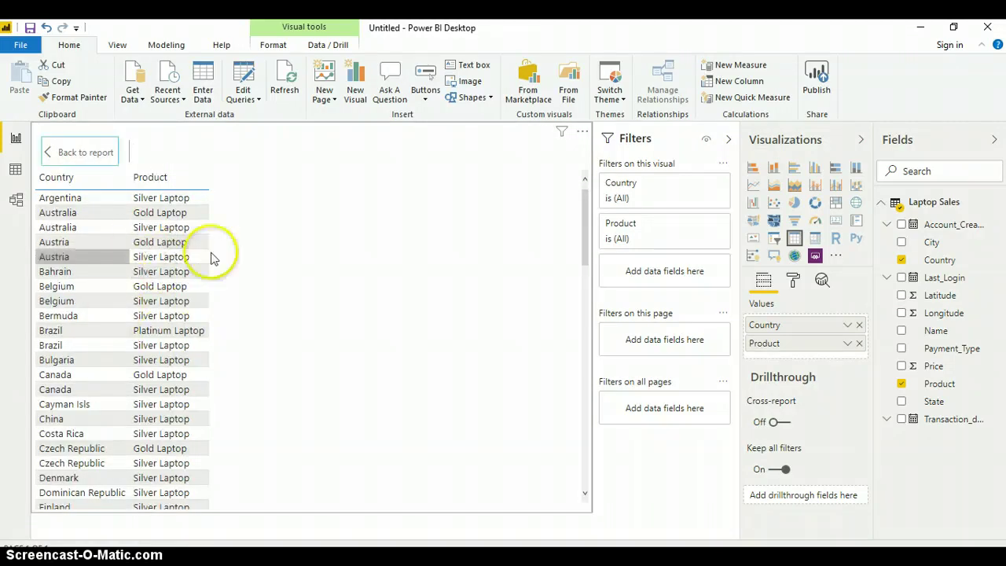
click(304, 274)
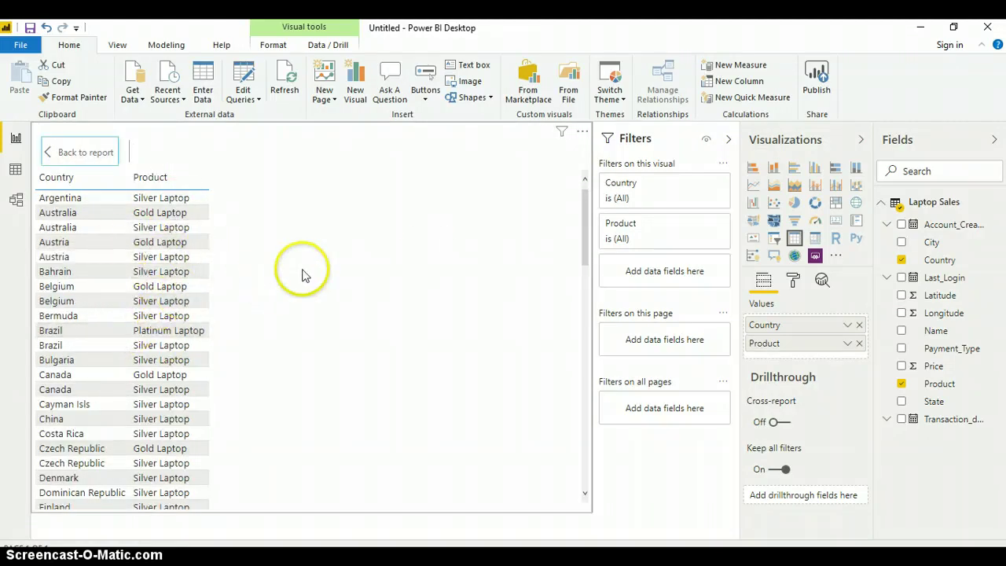
Convert the table to a stacked bar chart of product count by Country and place it right of the Price by Product chart.
click(752, 171)
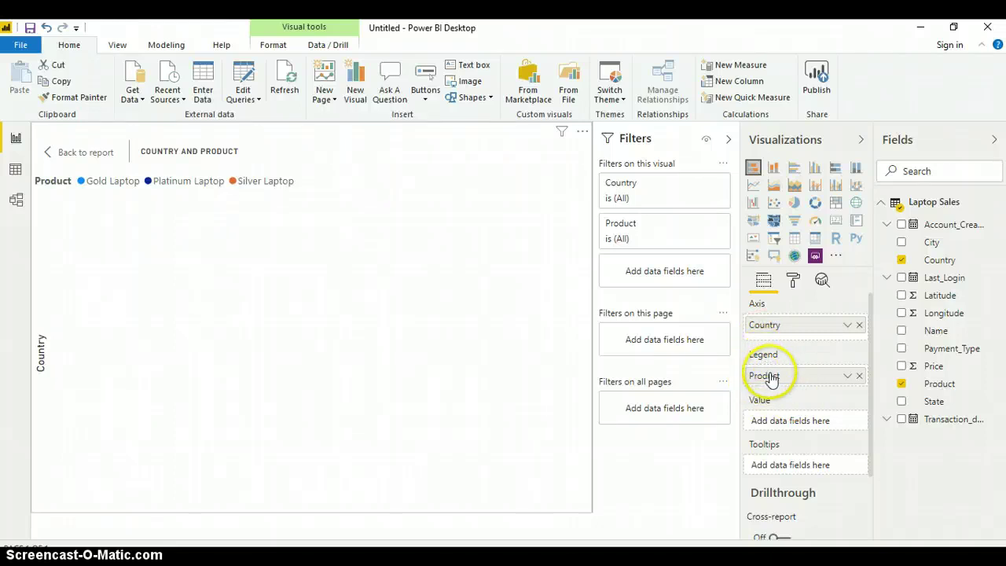
drag(770, 378, 784, 421)
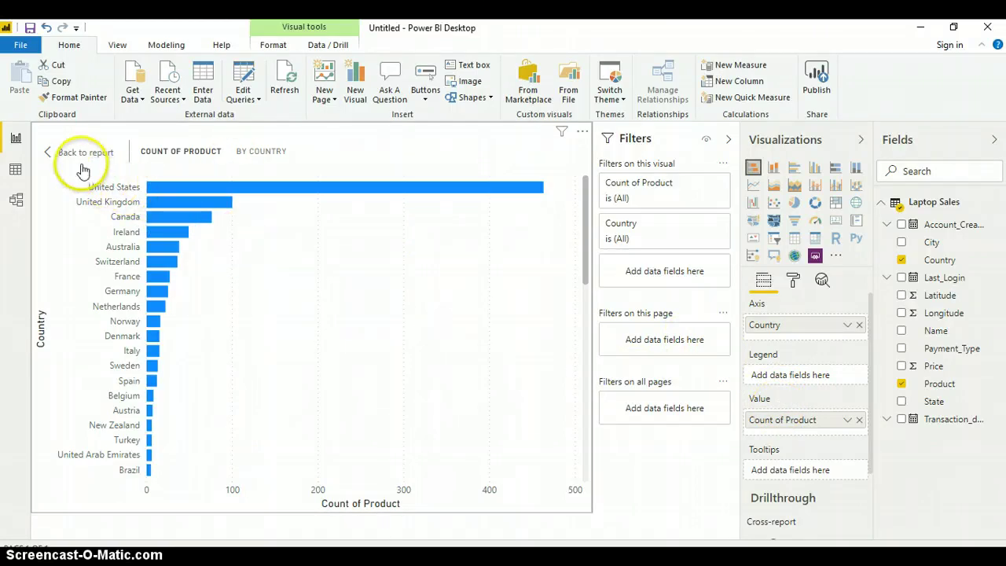
click(43, 157)
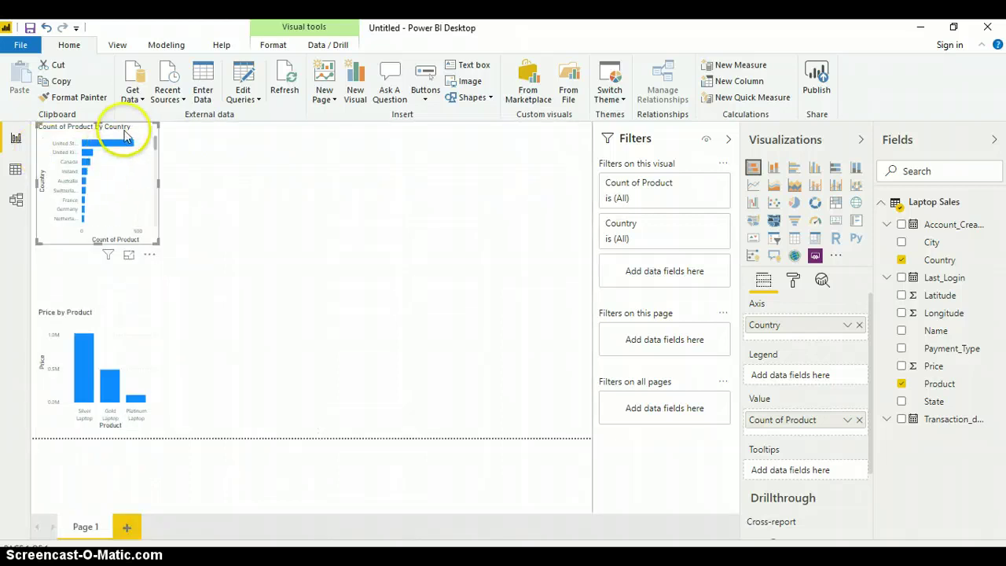
drag(147, 135, 309, 323)
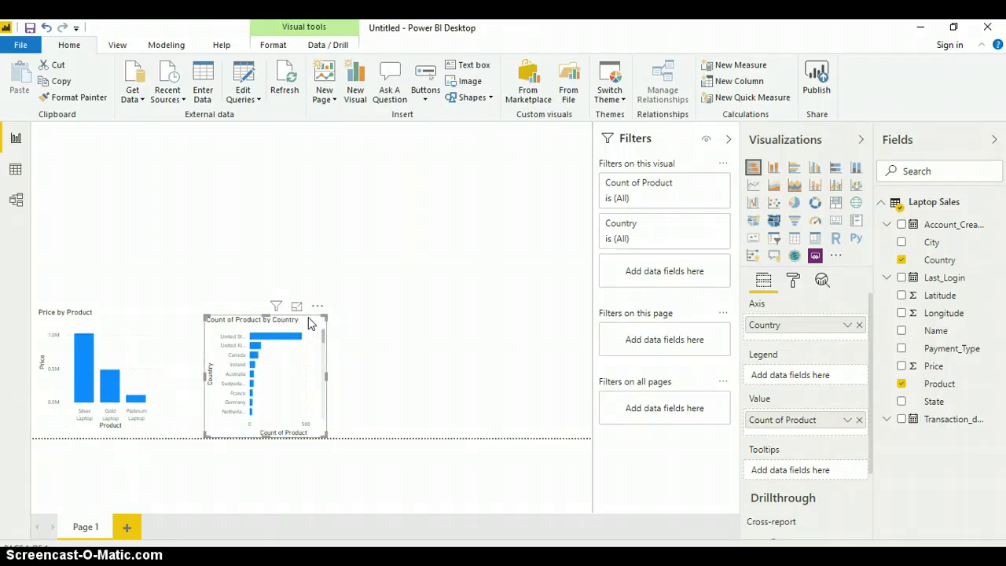
click(436, 331)
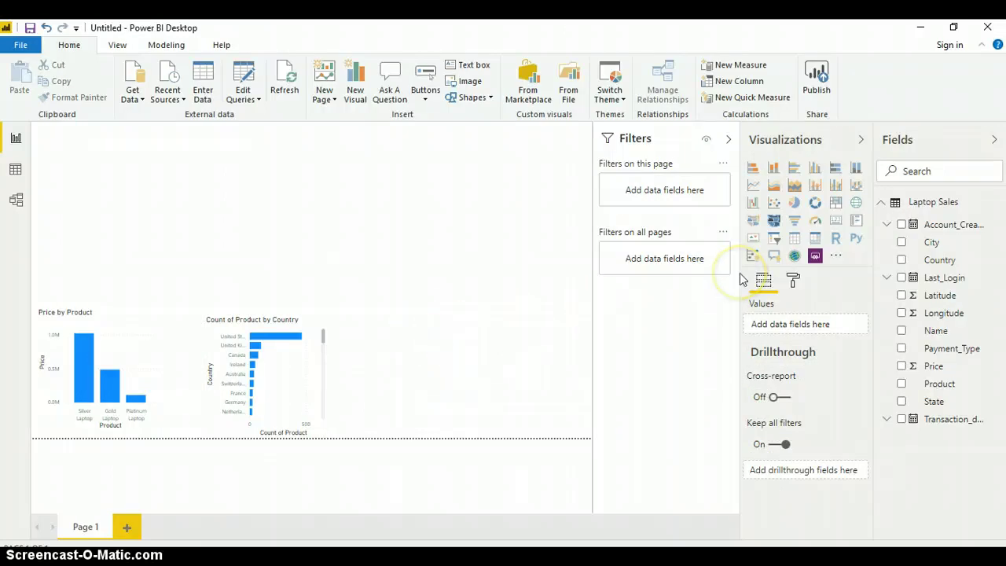
Add another table visual with the State and Product fields and open it in focus mode.
click(794, 240)
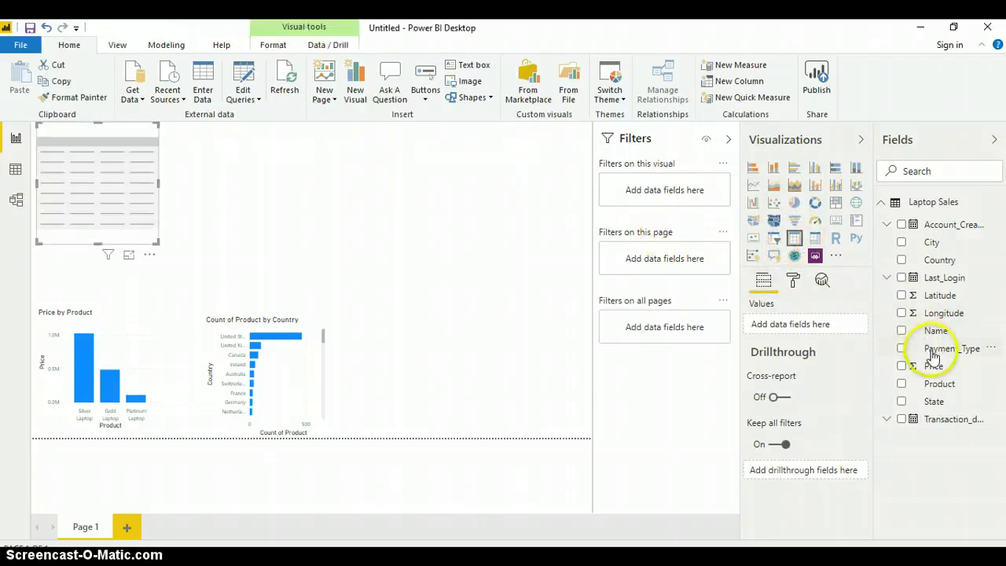
click(903, 402)
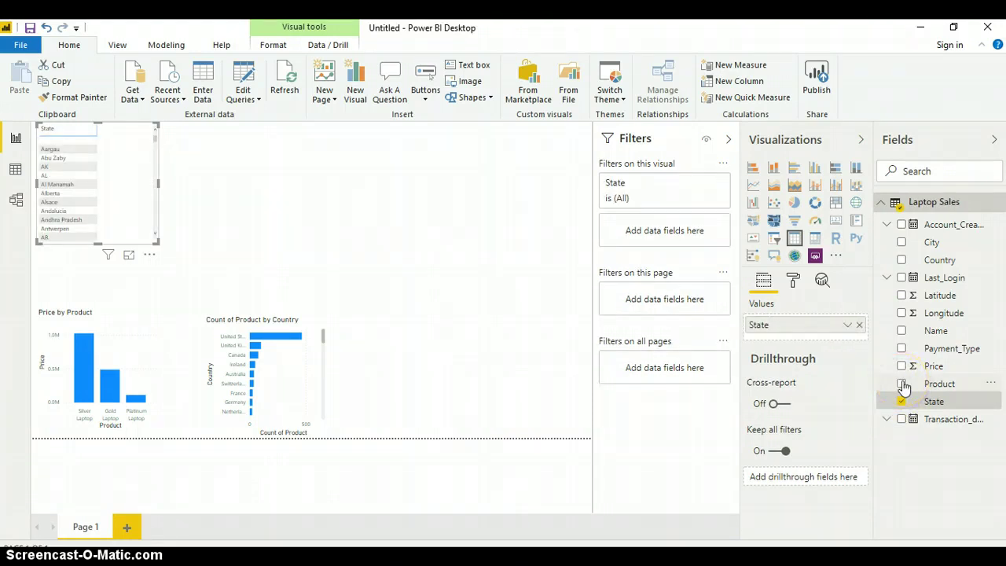
click(901, 385)
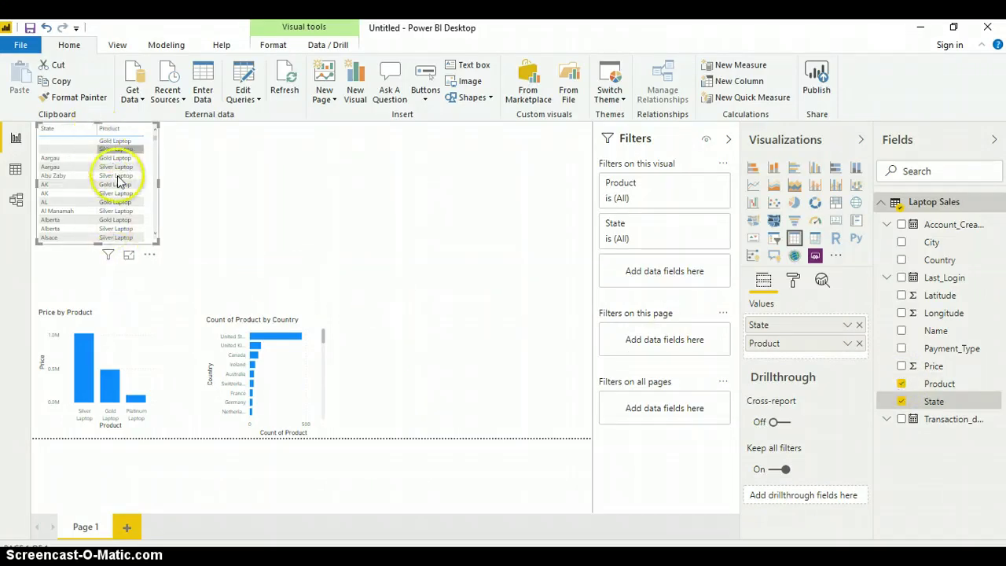
click(129, 258)
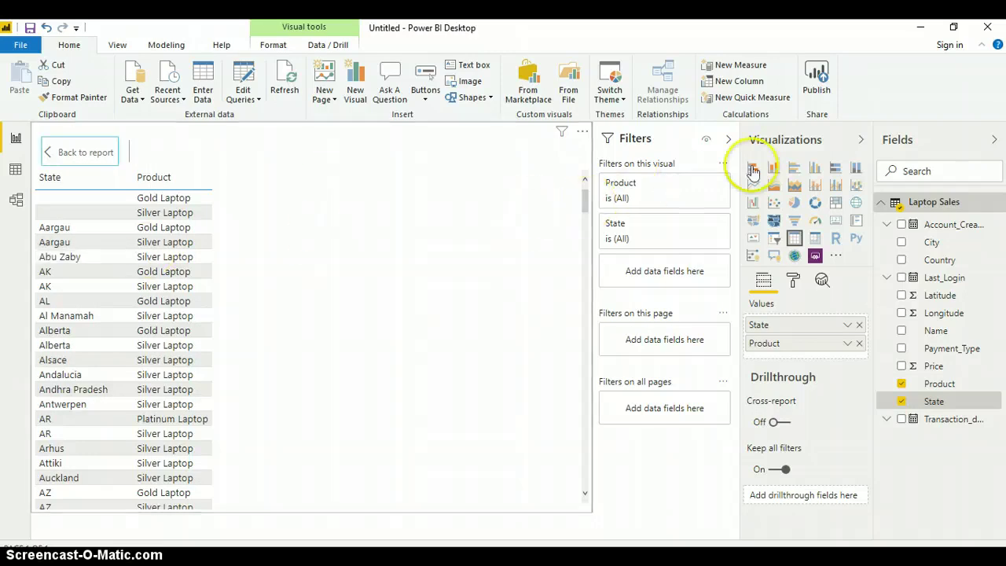
Convert the table to a pie chart of product count by State and place it right of the Count of Product by Country chart.
click(795, 204)
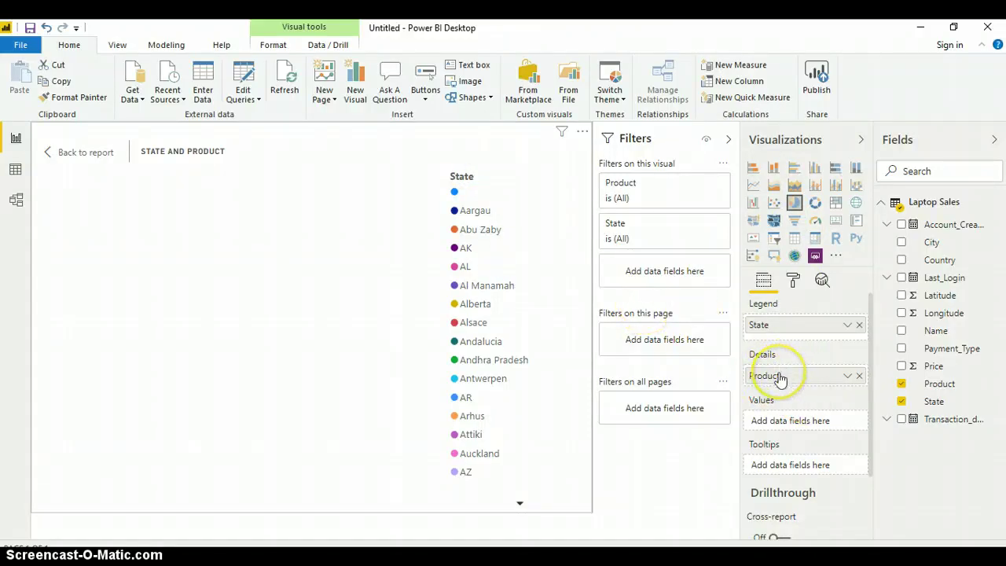
drag(778, 378, 786, 421)
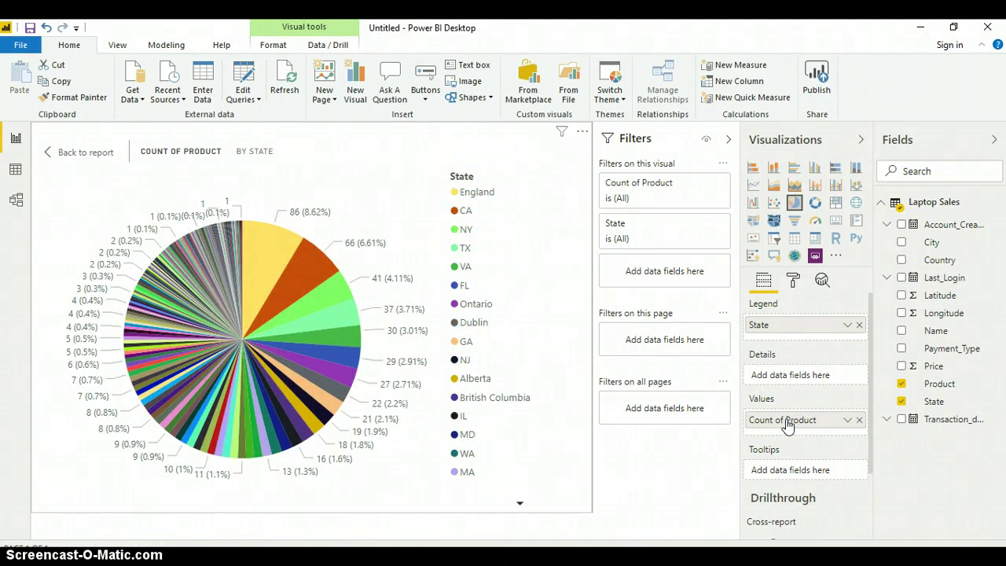
click(93, 159)
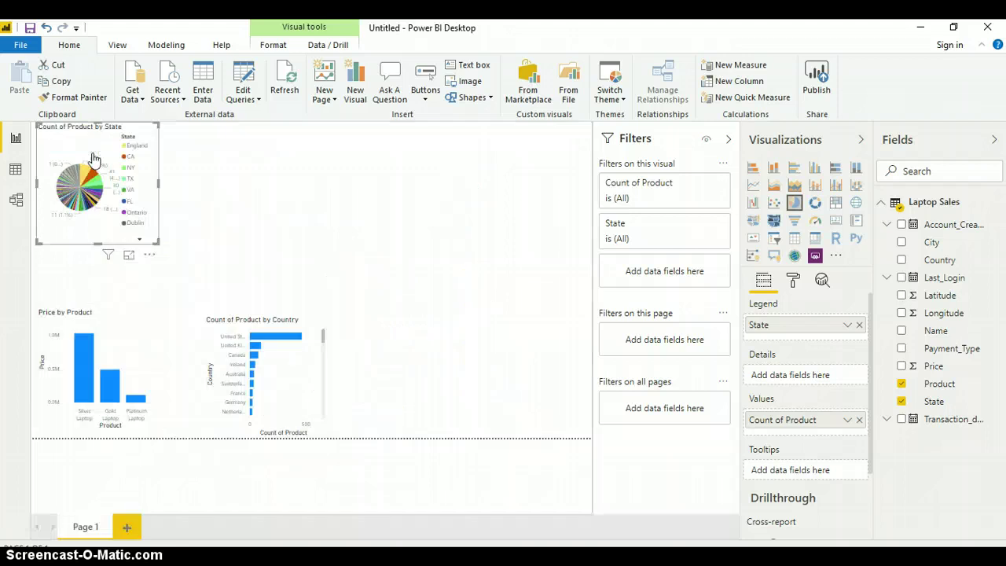
click(123, 139)
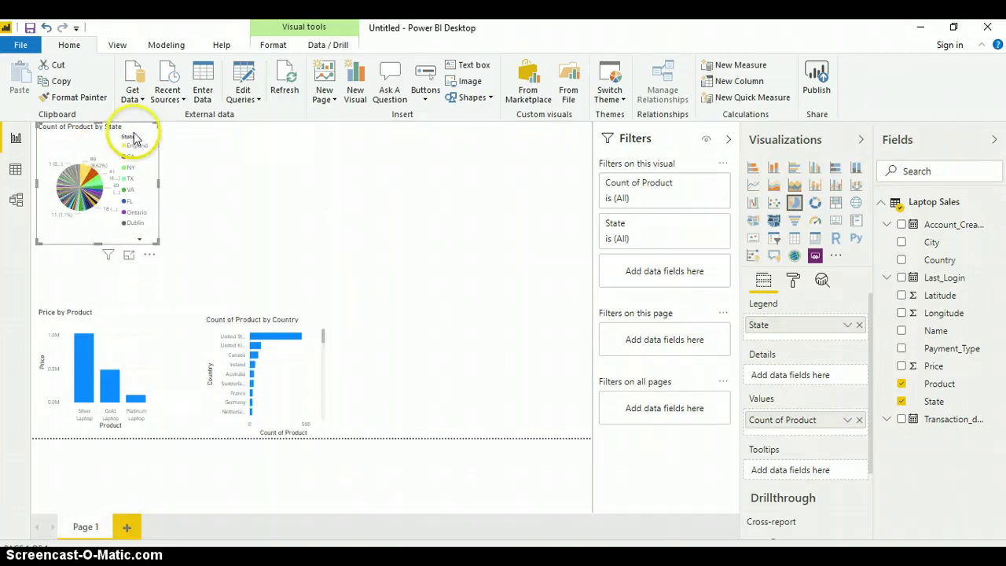
drag(135, 137, 452, 340)
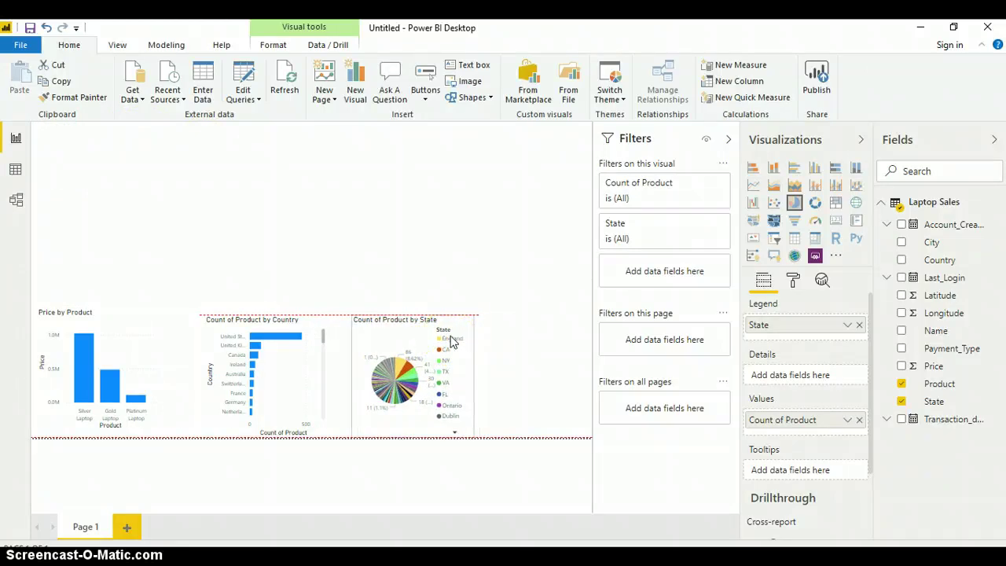
click(393, 247)
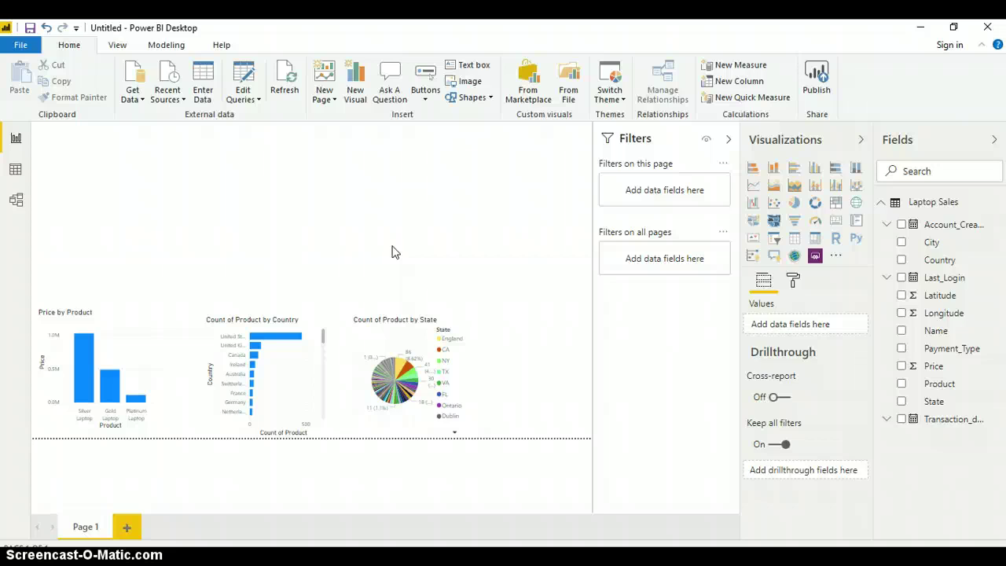
click(261, 234)
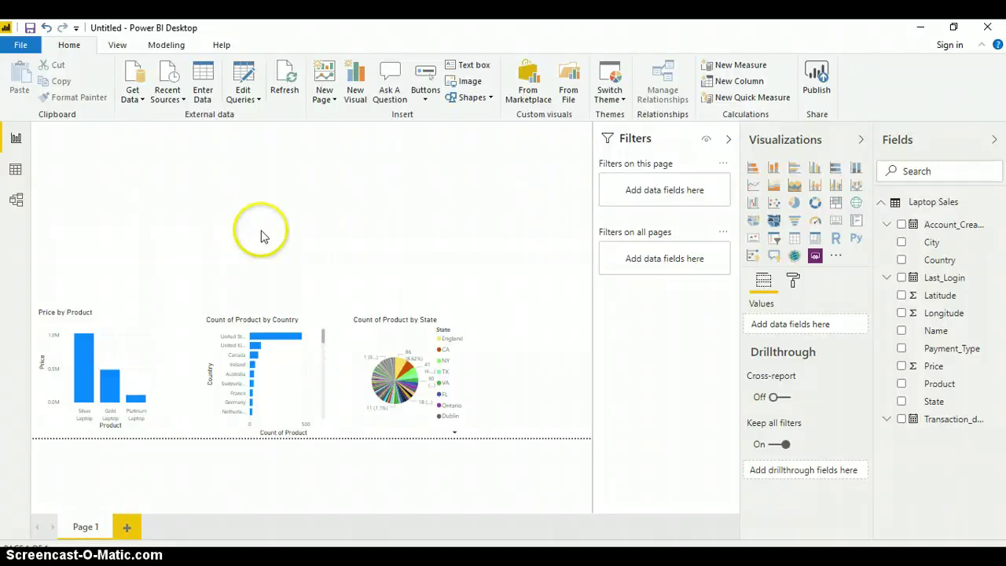
Add a table visual with the Country and Product fields in the empty area above the Price by Product chart.
click(794, 239)
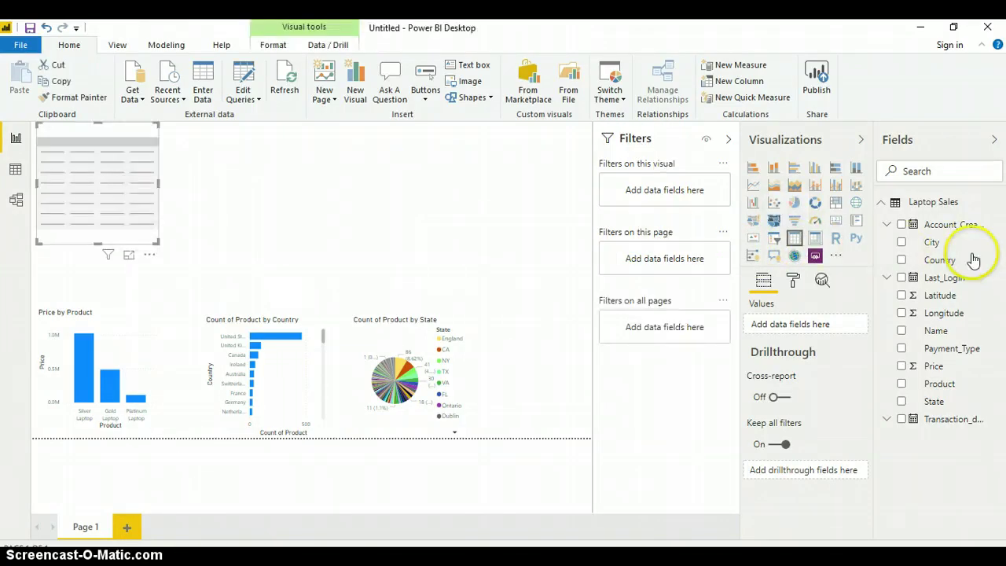
click(901, 260)
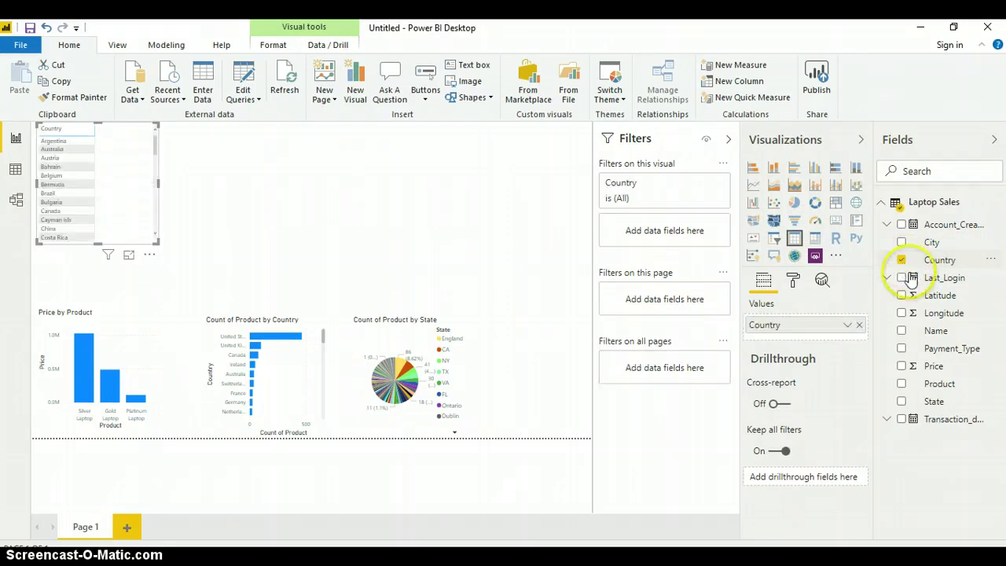
click(904, 386)
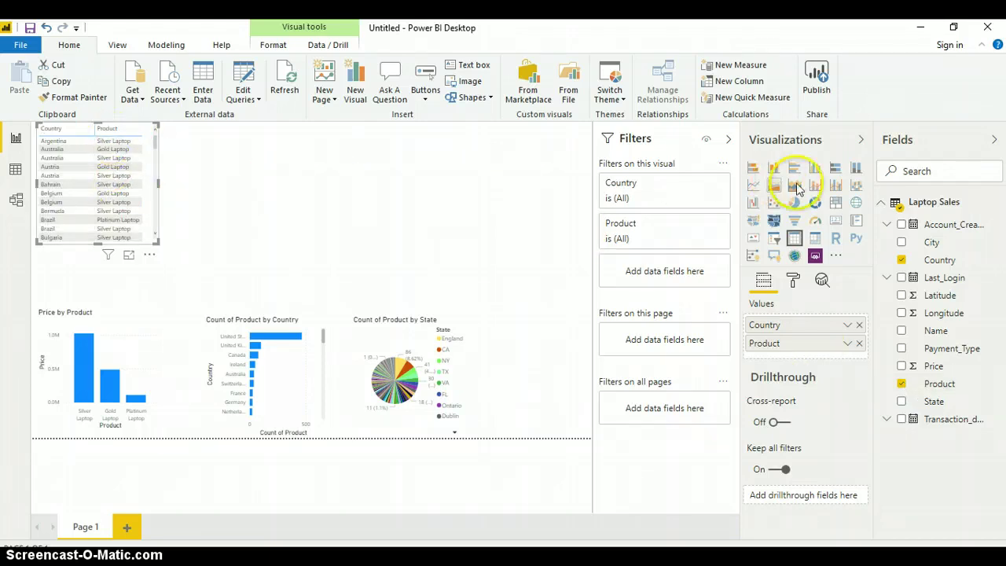
Convert the table to a map with Country as location and Product as legend, and show the map in focus mode.
click(856, 205)
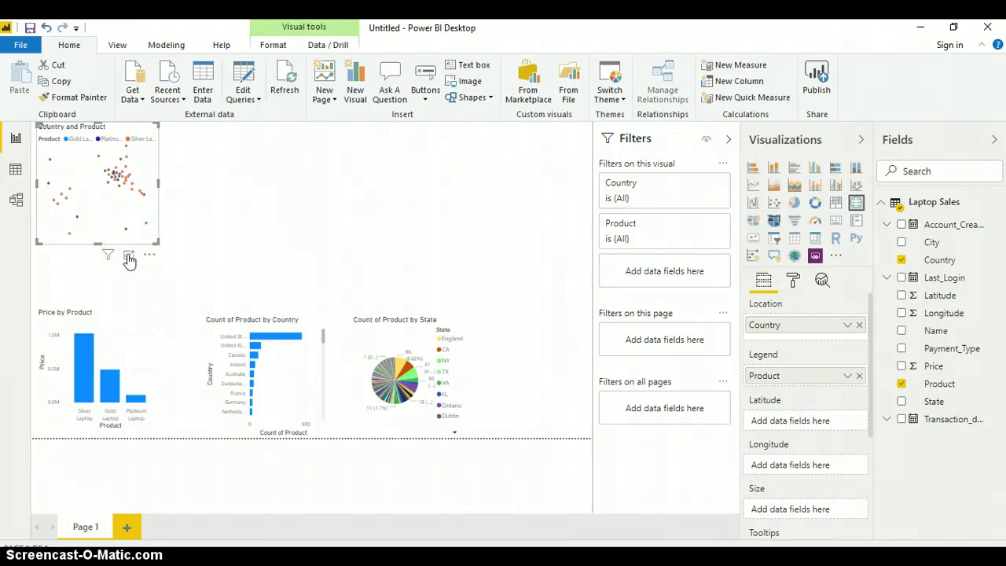
click(129, 259)
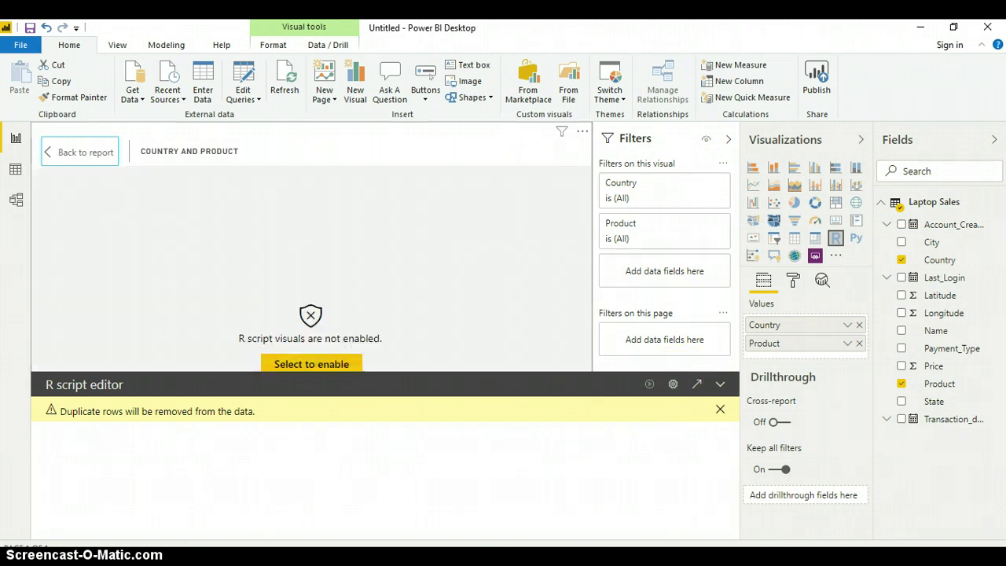
key(ctrl+z)
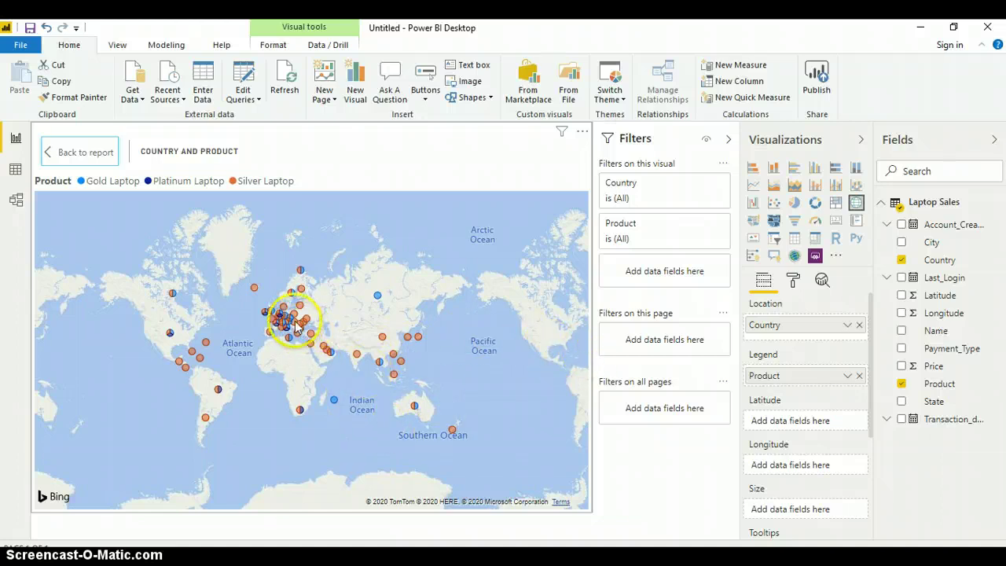
mouse_move(304, 319)
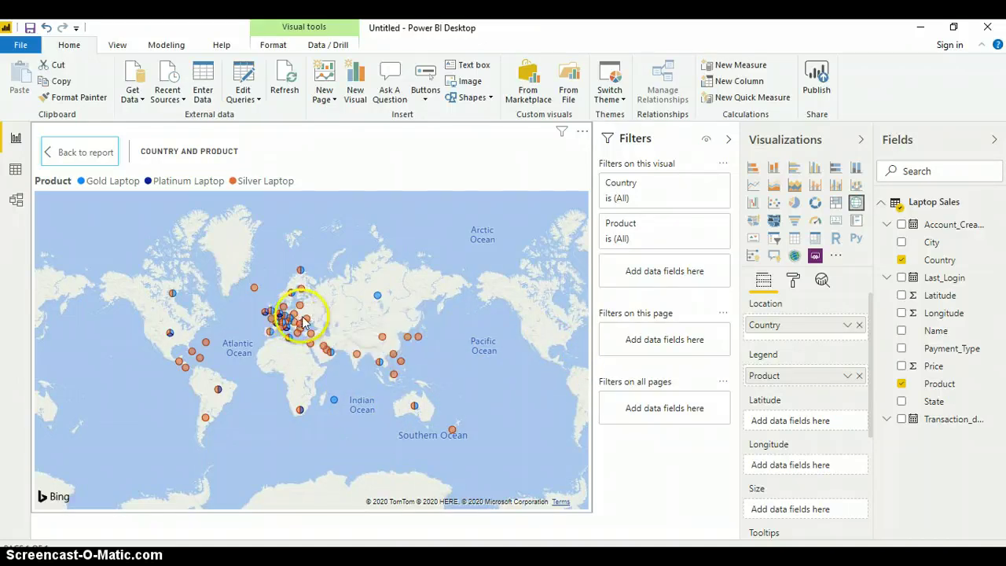
Add the Longitude and Latitude fields to the Country and Product map.
click(902, 314)
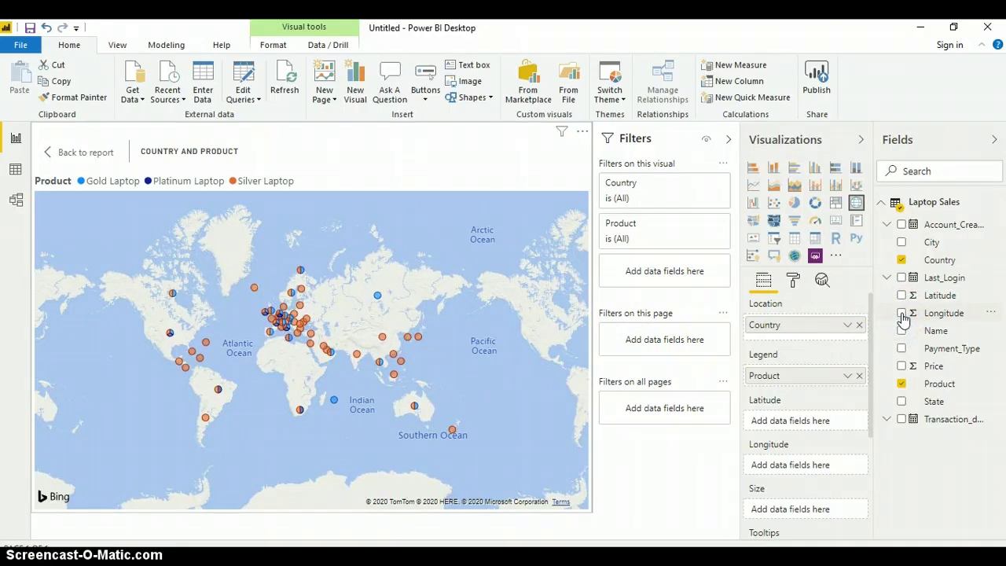
click(902, 313)
click(903, 297)
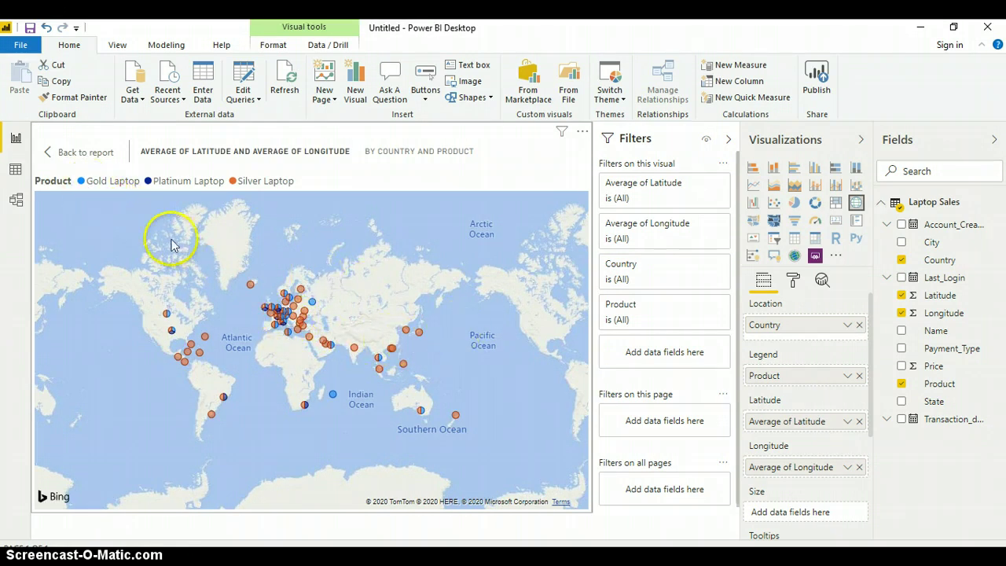
Return to the report and place the map right of the Count of Product by State pie chart.
click(88, 153)
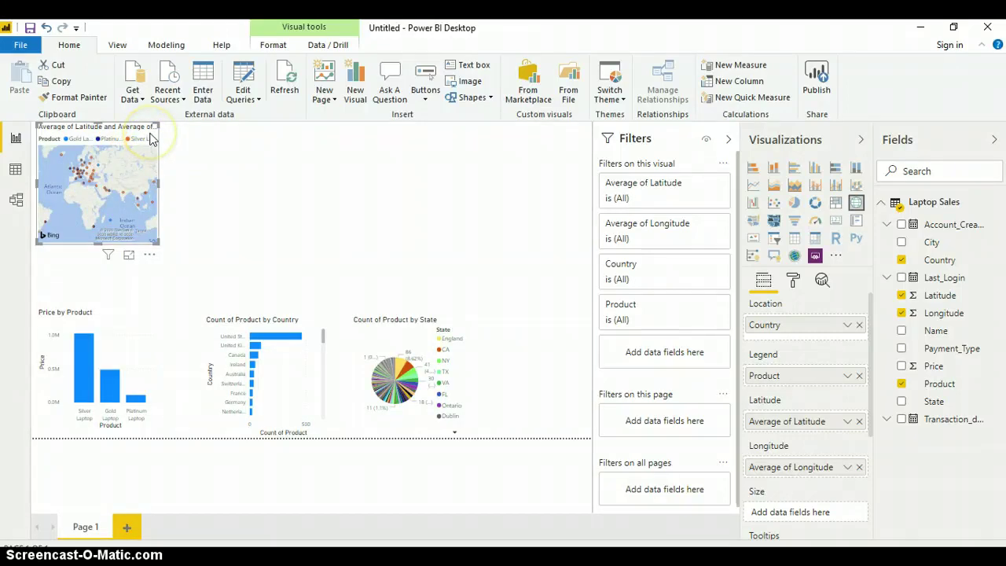
drag(151, 138, 584, 327)
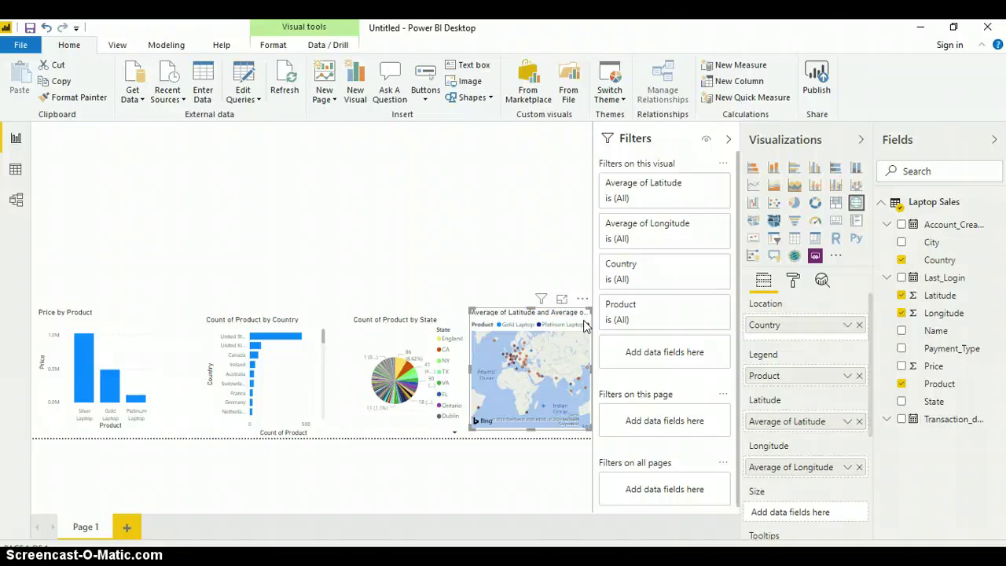
click(497, 388)
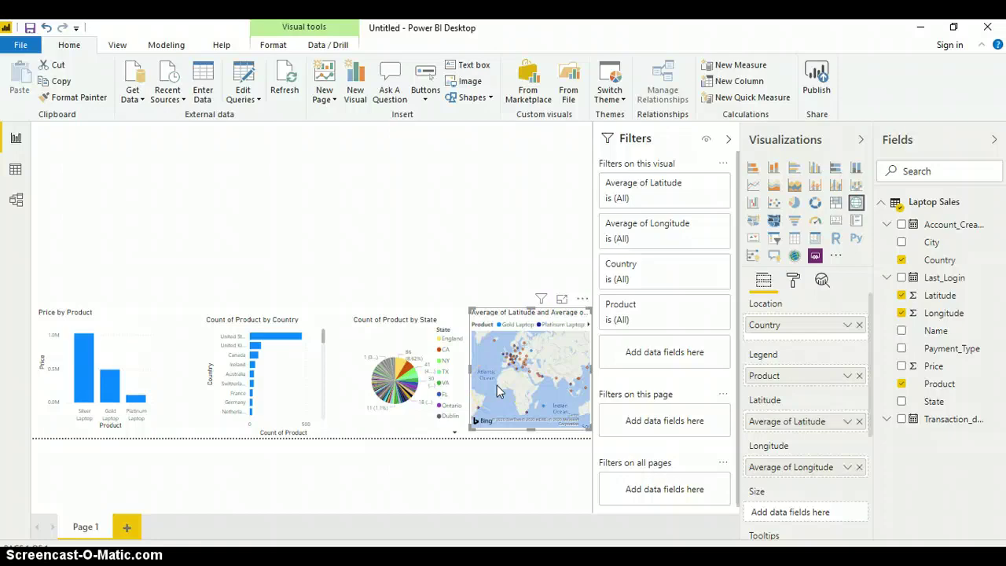